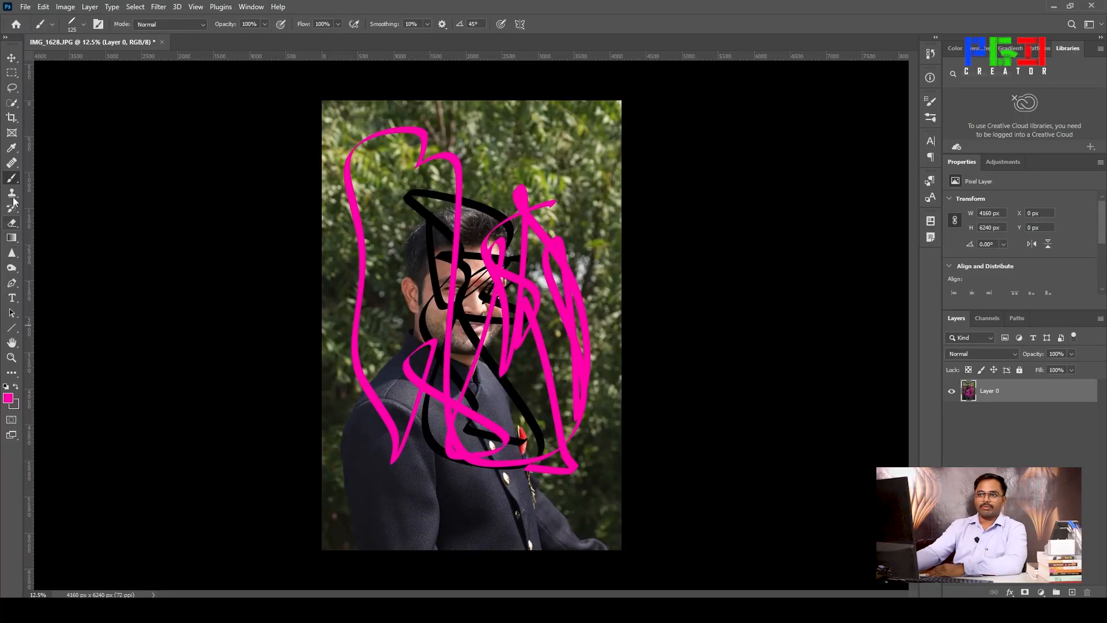
Paint with the History Brush at 1200 px over the pink and black scribbles to restore the original photo
click(13, 207)
click(71, 209)
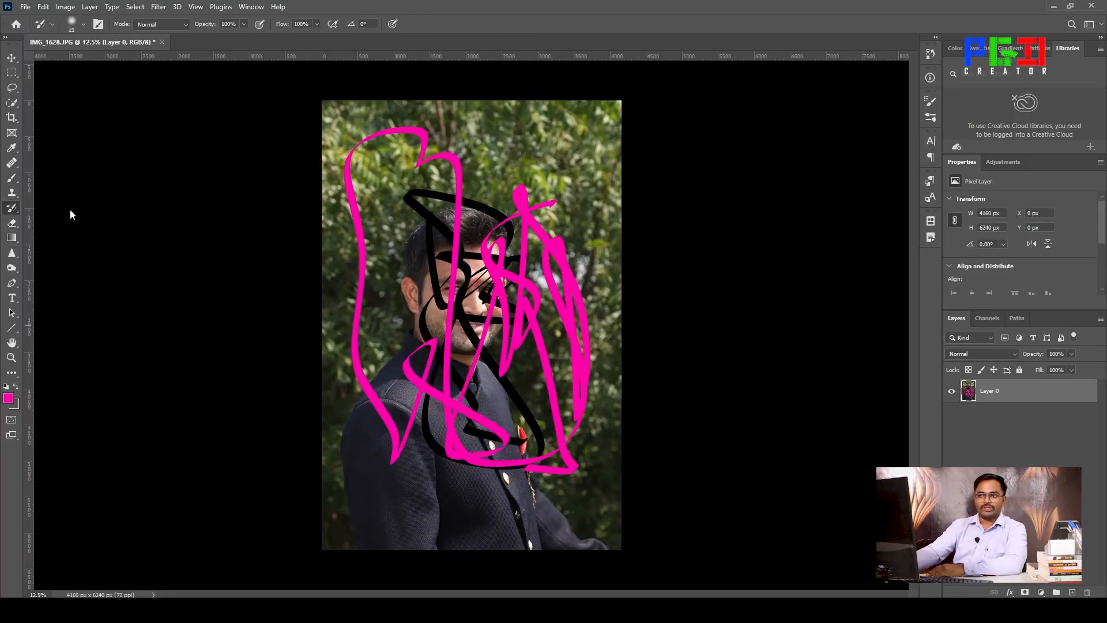
key(bracketright)
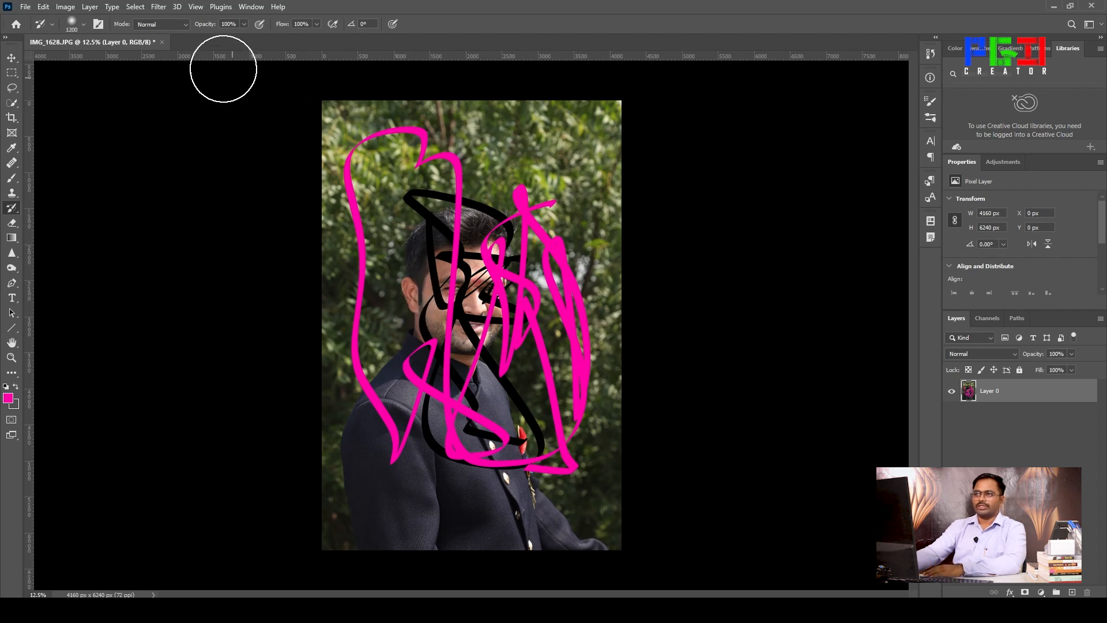
click(84, 25)
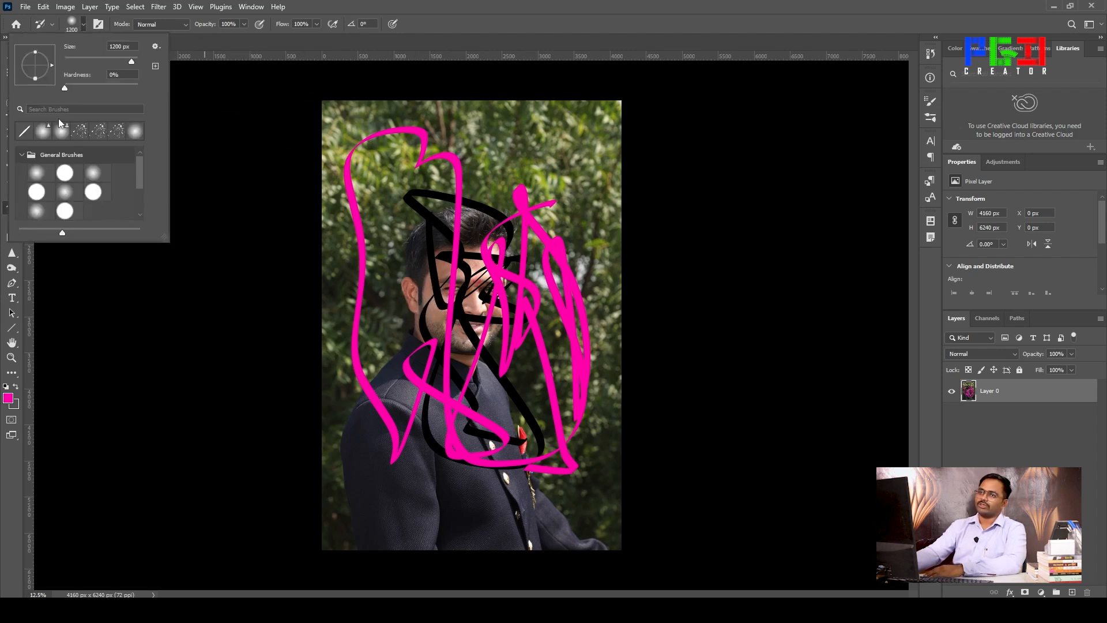
click(85, 26)
mouse_move(412, 151)
mouse_down()
mouse_move(353, 156)
mouse_move(402, 372)
mouse_move(606, 296)
mouse_move(462, 455)
mouse_move(439, 406)
mouse_move(358, 341)
mouse_move(455, 166)
mouse_up()
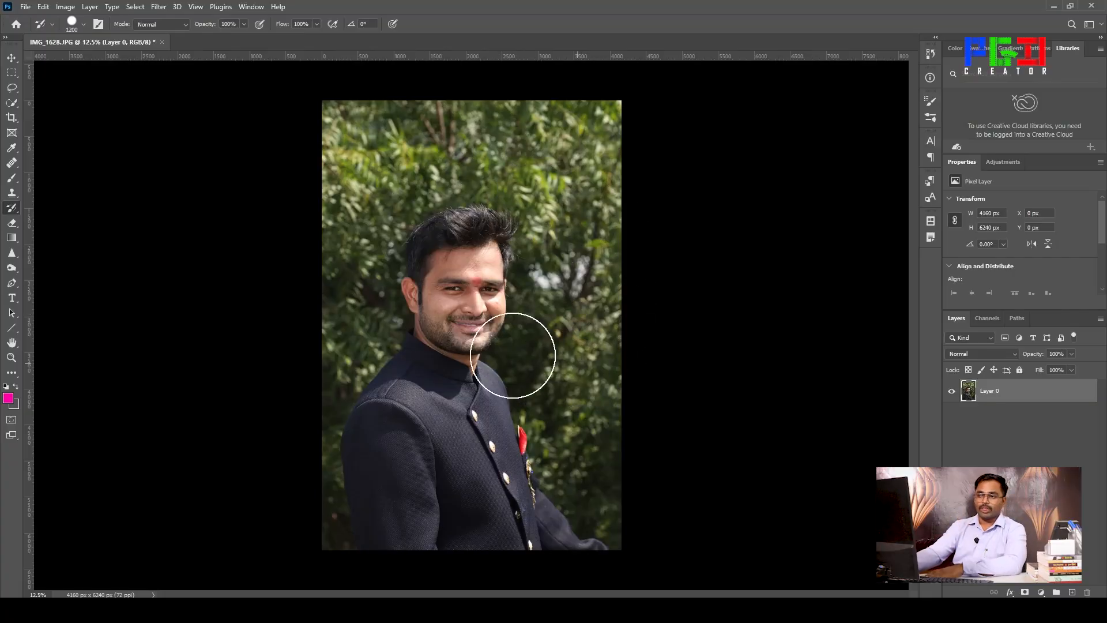
Erase a large area across the man's face and the surrounding foliage with the Eraser tool
key(e)
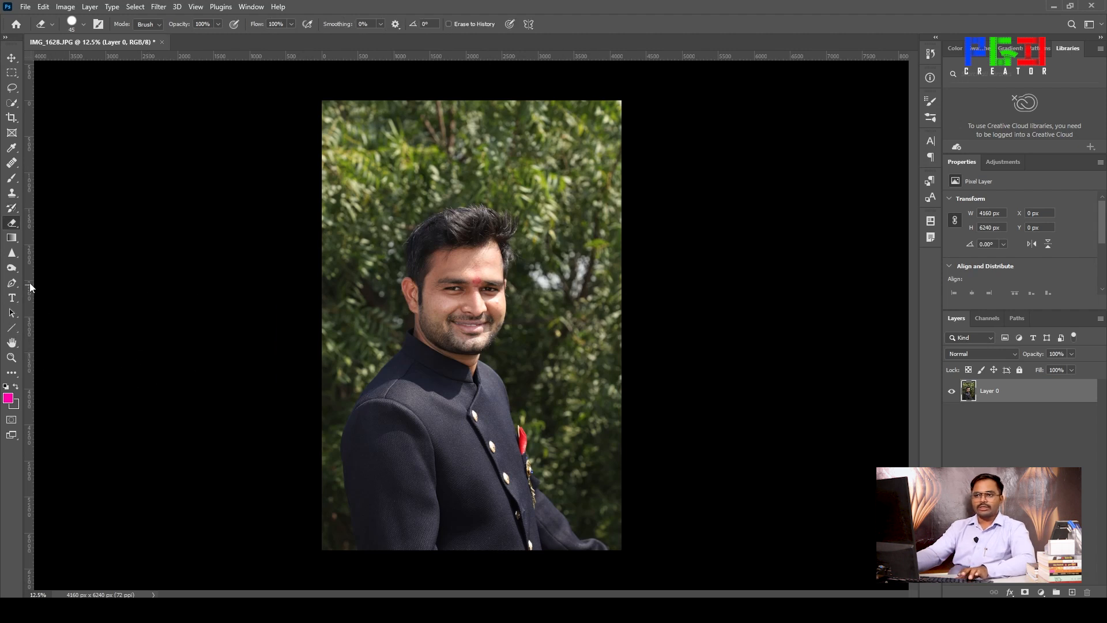
right_click(14, 225)
click(49, 224)
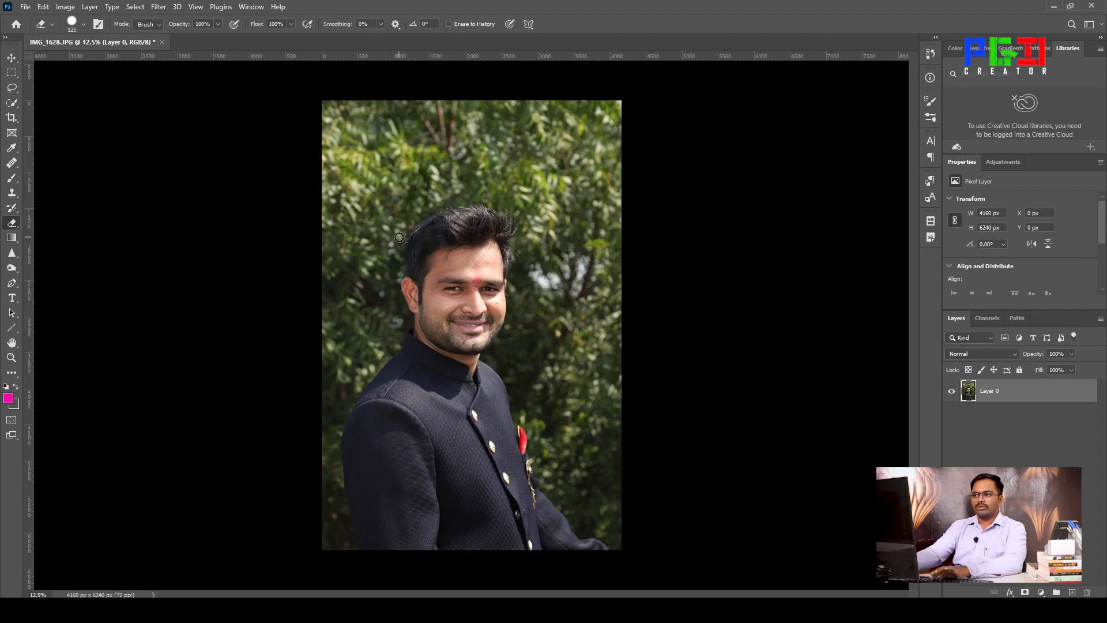
mouse_move(399, 237)
mouse_down()
mouse_move(571, 158)
mouse_move(309, 343)
mouse_move(586, 209)
mouse_move(267, 288)
mouse_move(694, 213)
mouse_move(527, 302)
mouse_up()
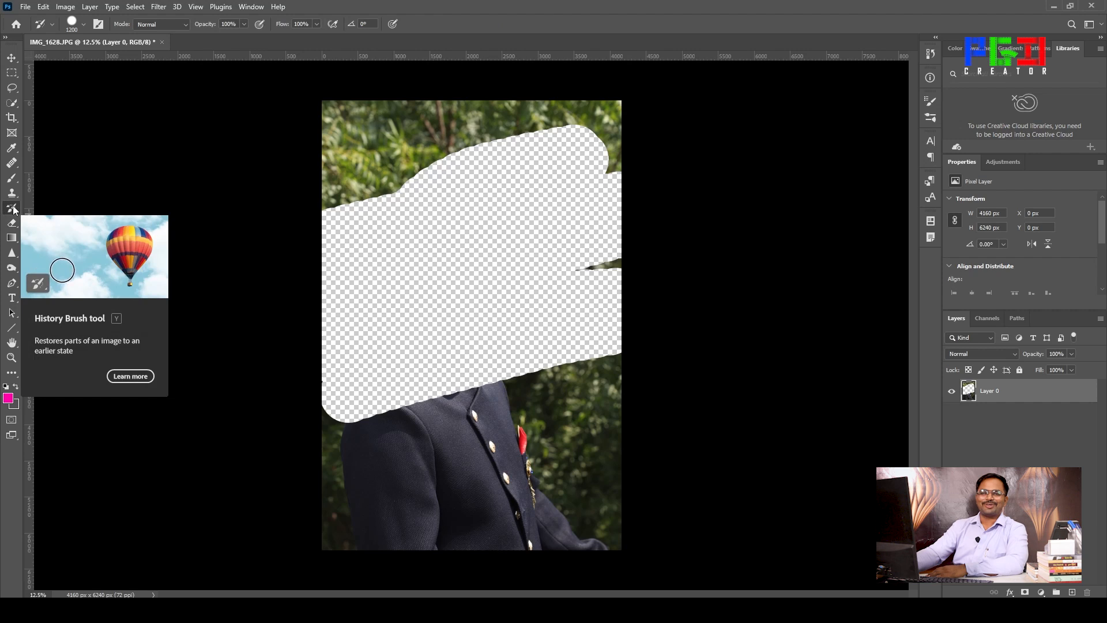
Restore the erased part of the photo with the History Brush at 1200 px
right_click(13, 209)
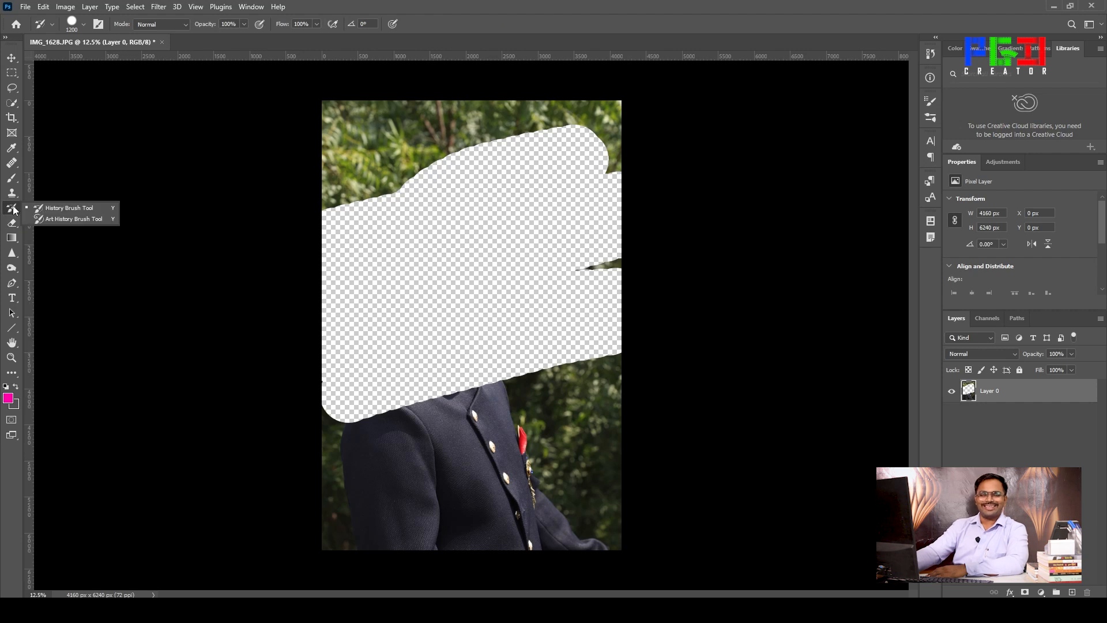
click(46, 208)
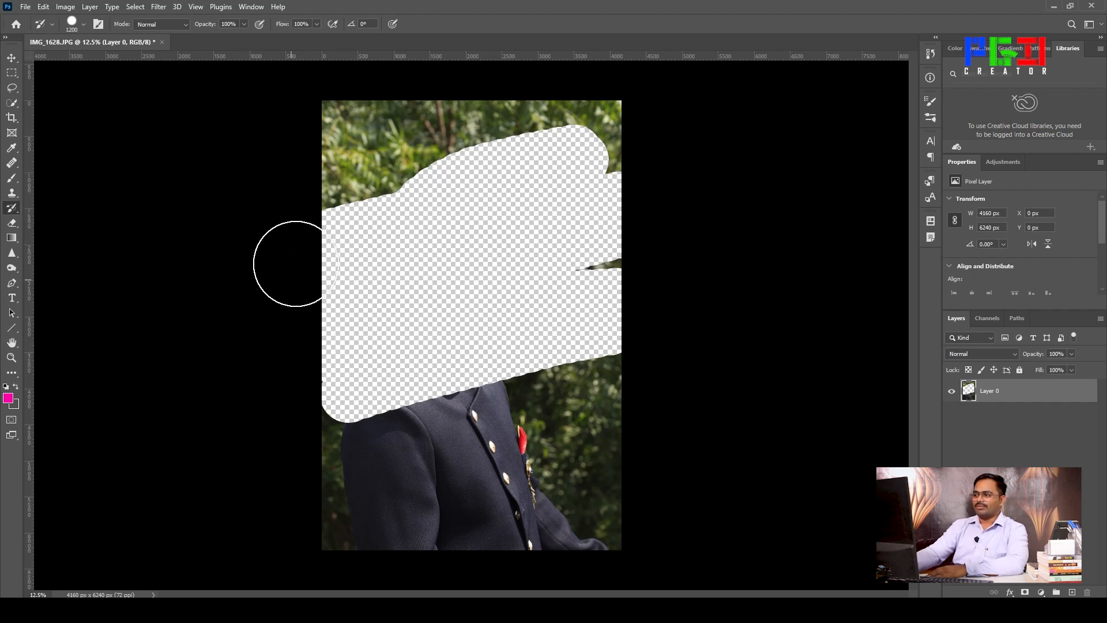
mouse_move(462, 247)
mouse_down()
mouse_move(390, 217)
mouse_move(266, 311)
mouse_move(345, 366)
mouse_move(633, 261)
mouse_move(623, 366)
mouse_move(334, 432)
mouse_up()
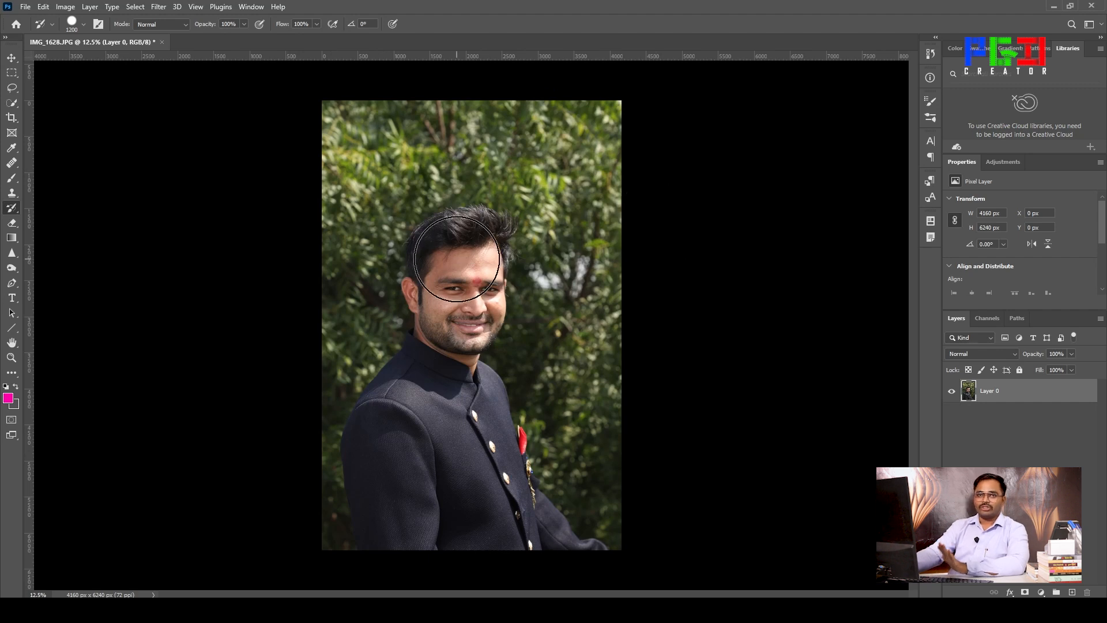
Add a new layer and paint the whole original photo onto it with the History Brush
click(1072, 591)
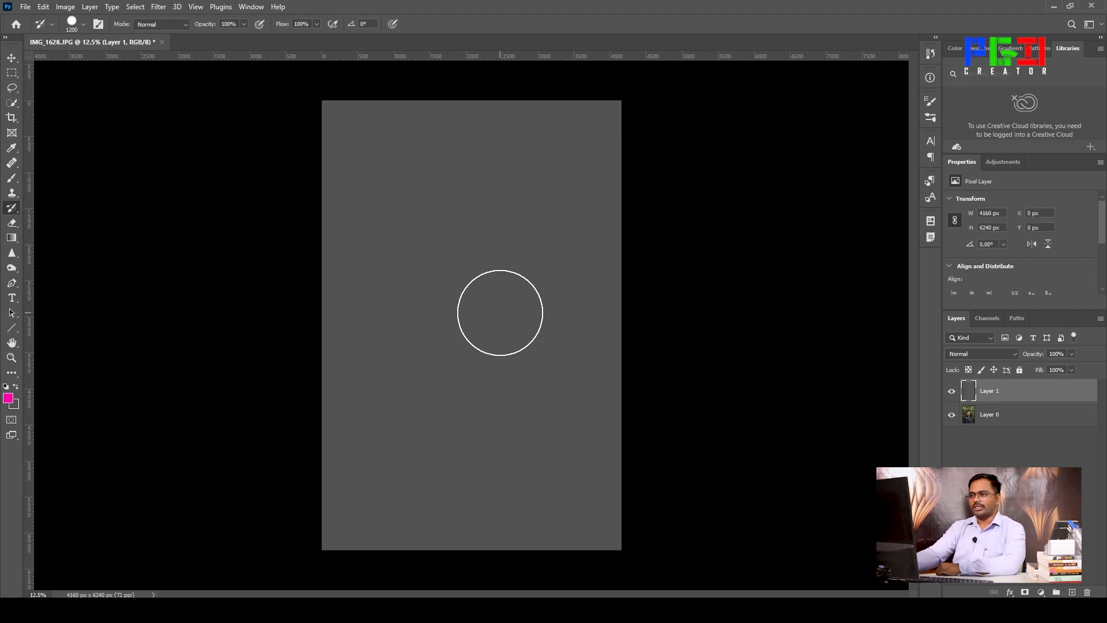
mouse_move(482, 301)
mouse_down()
mouse_move(556, 206)
mouse_move(313, 326)
mouse_move(474, 111)
mouse_move(279, 144)
mouse_move(574, 118)
mouse_move(534, 497)
mouse_move(518, 378)
mouse_move(331, 482)
mouse_move(396, 529)
mouse_move(496, 539)
mouse_move(410, 548)
mouse_move(504, 504)
mouse_up()
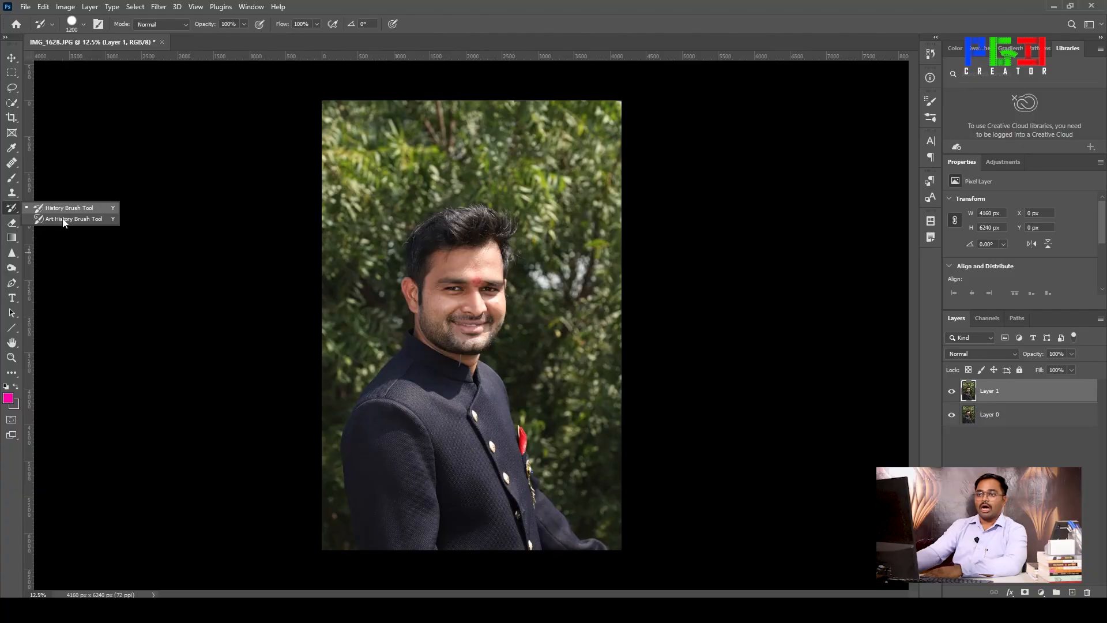
Select Layer 0 and set the Art History Brush to the Tight Short style with a 700 px brush
click(63, 221)
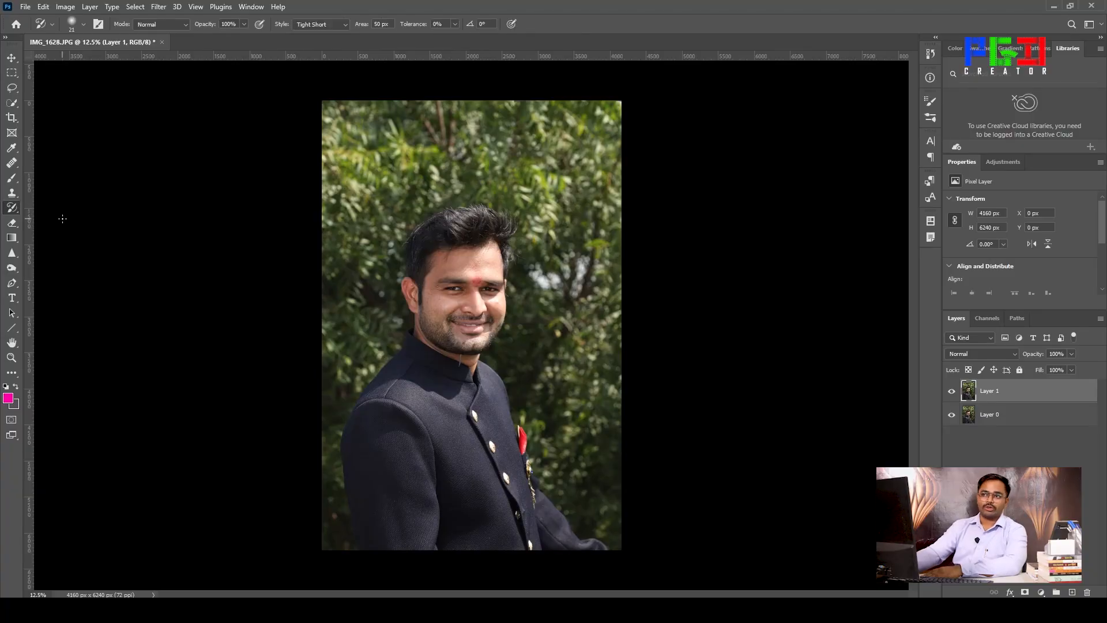
click(998, 415)
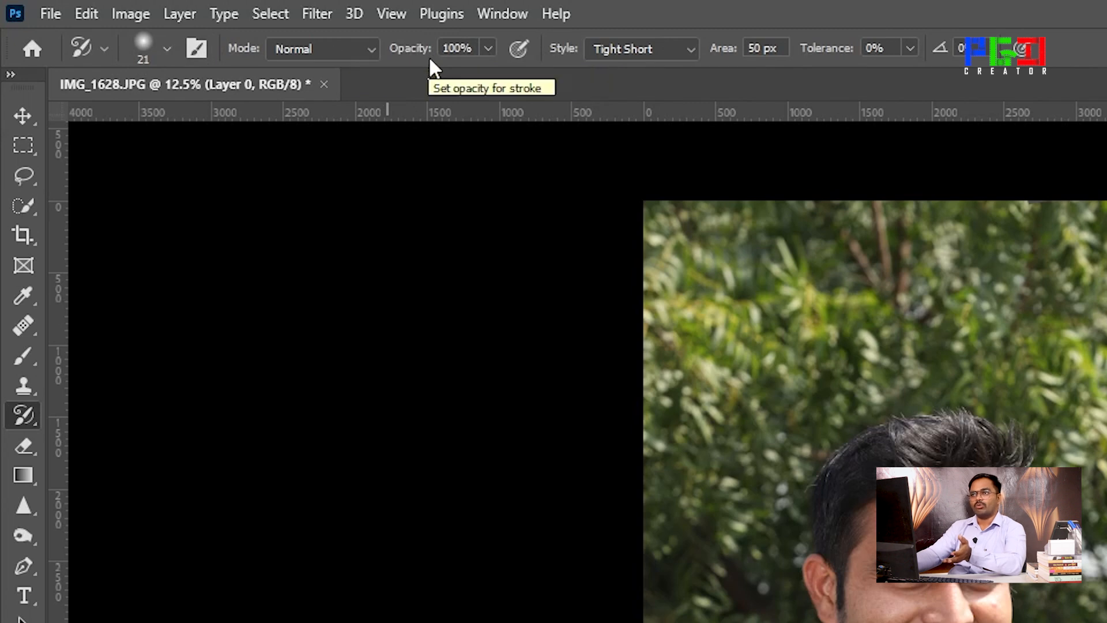
click(670, 51)
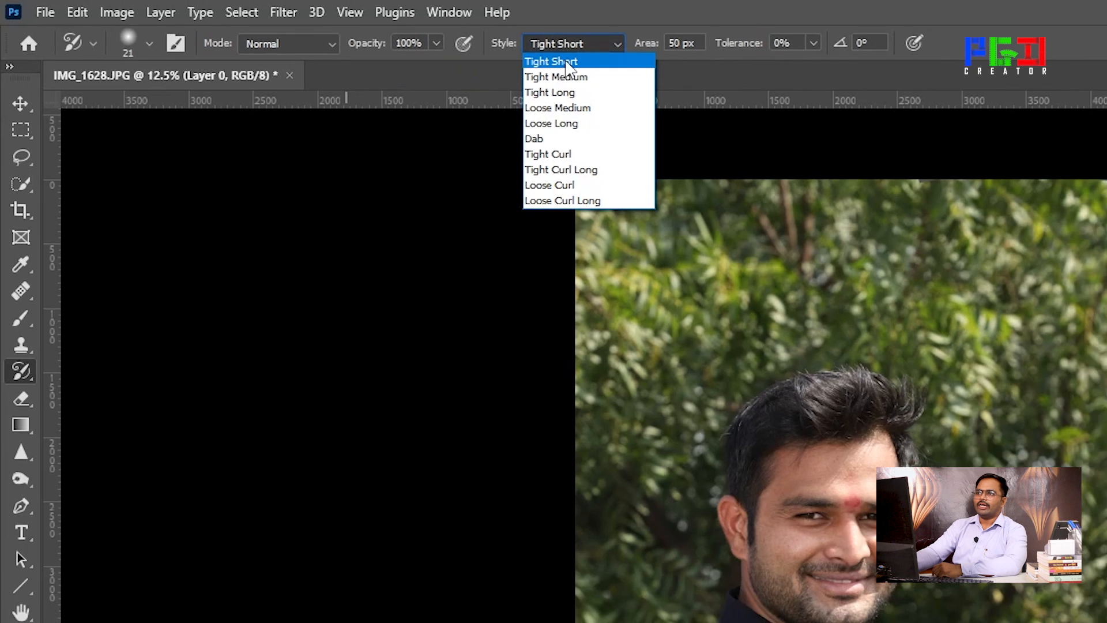
click(640, 68)
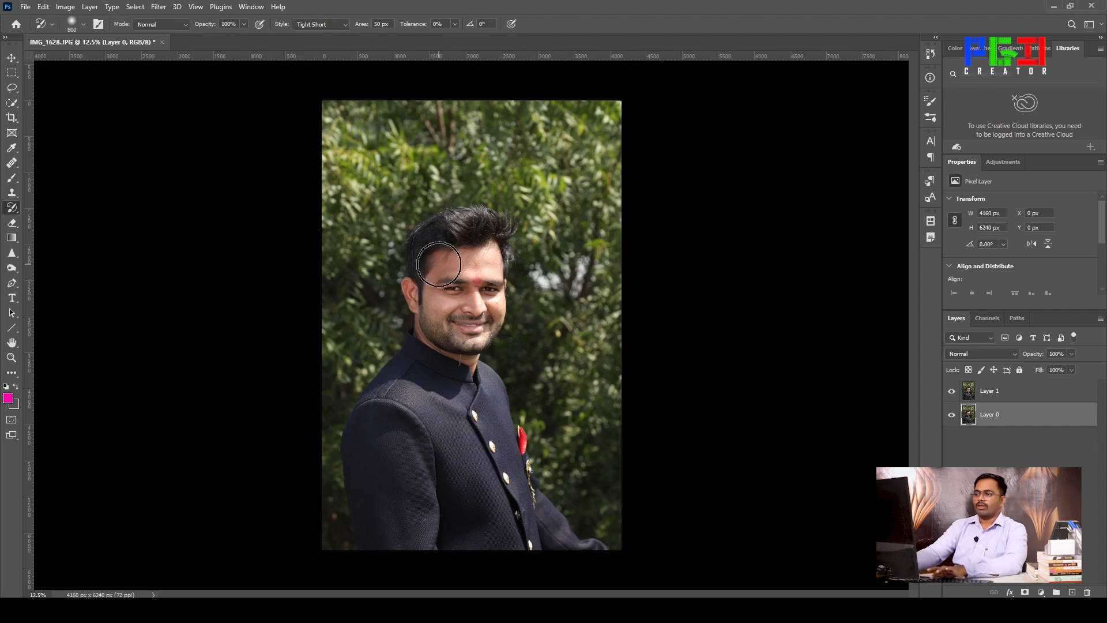
key(bracketright)
key(bracketright)
key(bracketright)
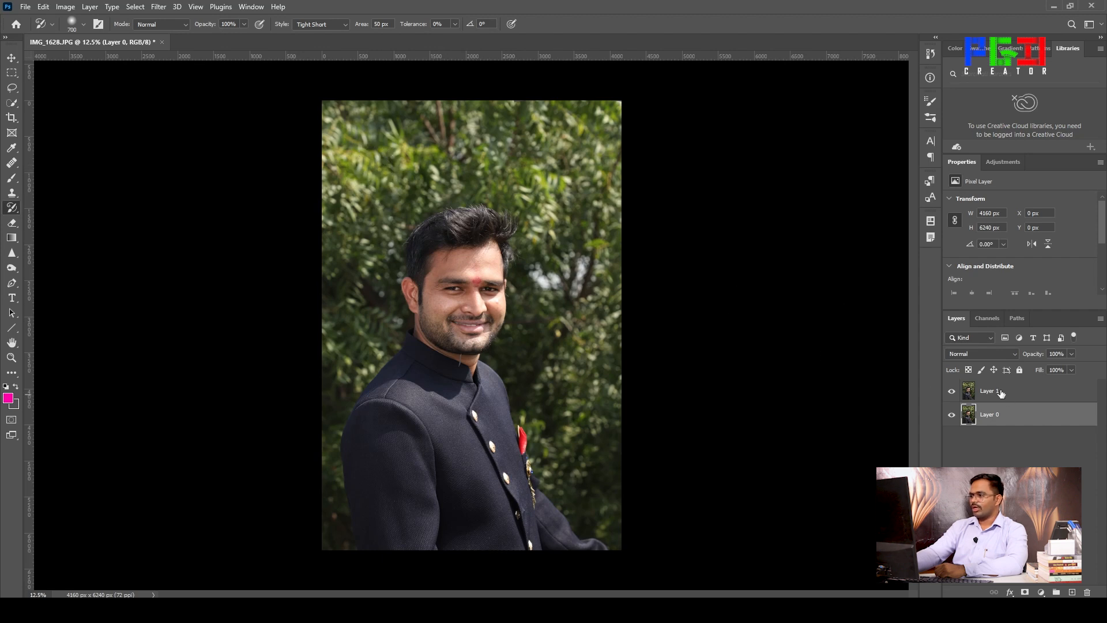
Try the Tight Short Art History Brush on Layer 1, painting the foliage above and beside the man and comparing it with the layer hidden
click(998, 394)
click(1043, 460)
mouse_move(1037, 394)
mouse_down()
mouse_move(1025, 400)
mouse_move(1087, 591)
mouse_move(1019, 391)
mouse_up()
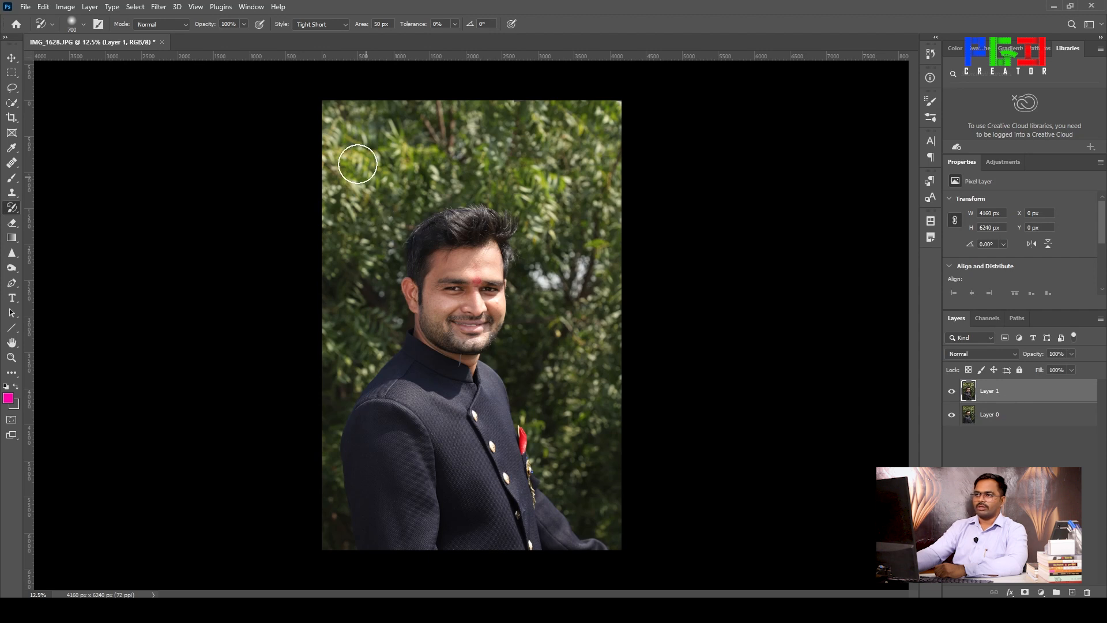
drag(366, 177, 357, 162)
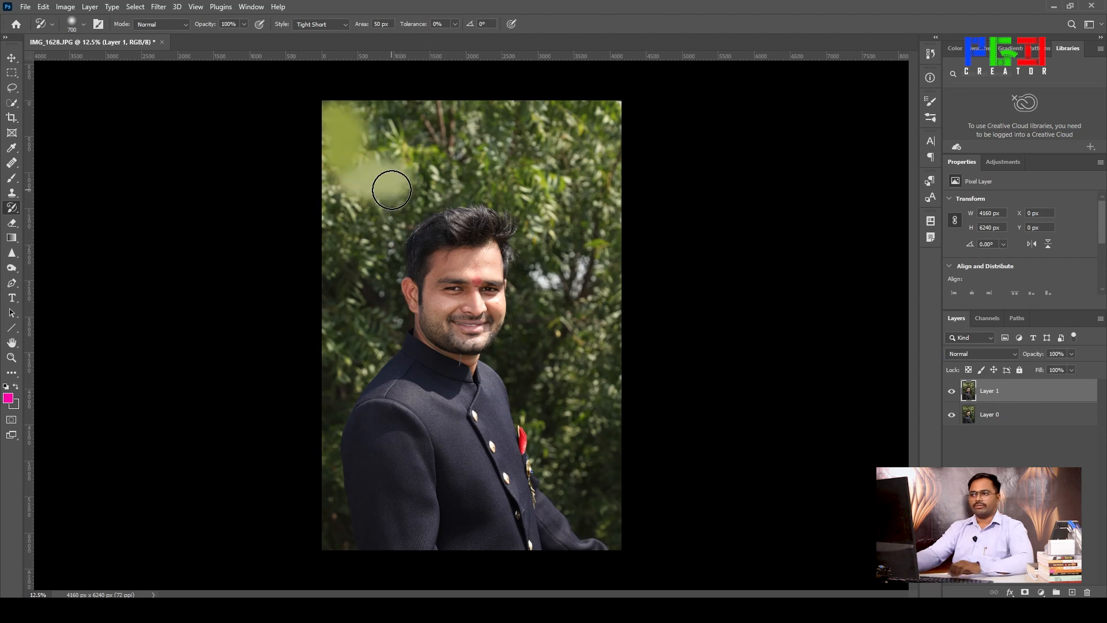
click(949, 391)
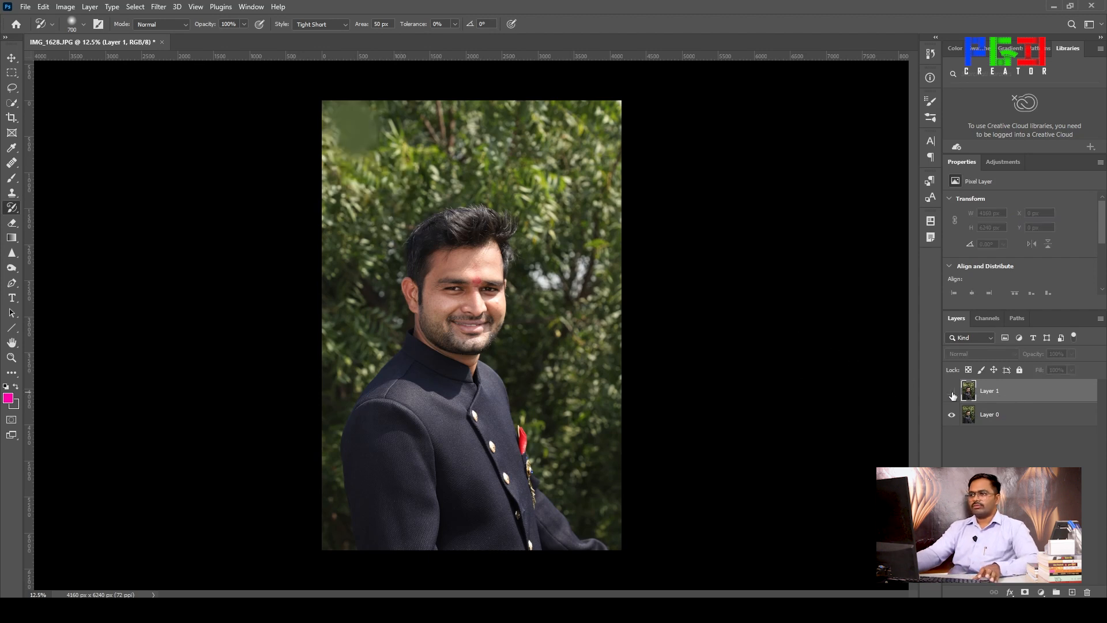
click(951, 392)
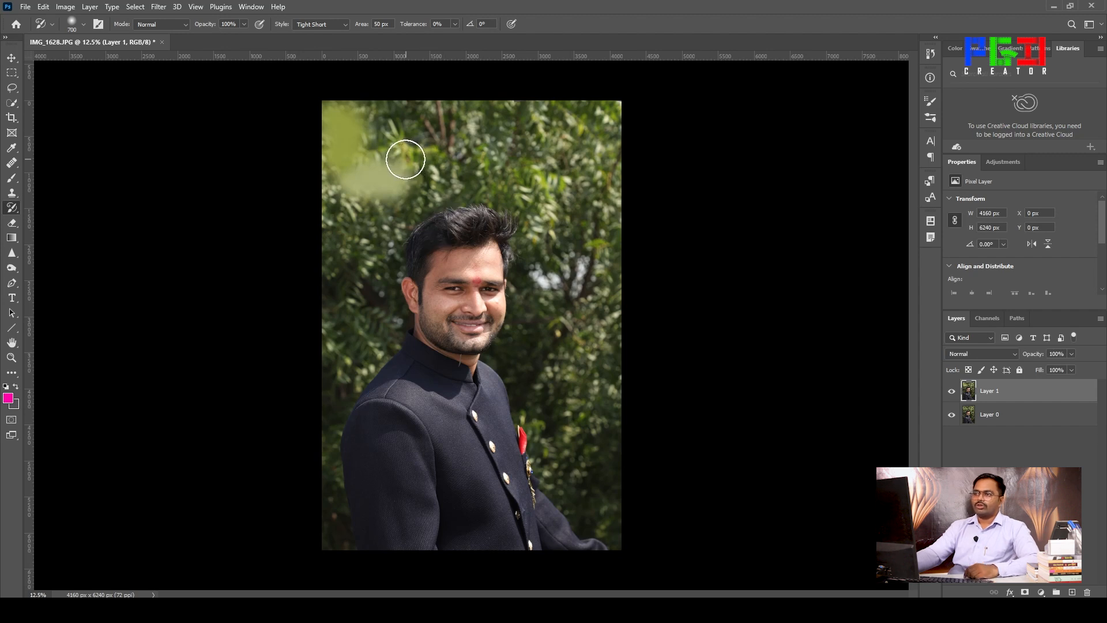
mouse_move(392, 136)
mouse_down()
mouse_move(509, 145)
mouse_move(534, 165)
mouse_move(593, 177)
mouse_move(605, 131)
mouse_move(564, 119)
mouse_move(586, 254)
mouse_move(574, 272)
mouse_move(558, 229)
mouse_move(616, 238)
mouse_move(604, 187)
mouse_move(593, 303)
mouse_move(607, 366)
mouse_move(599, 439)
mouse_up()
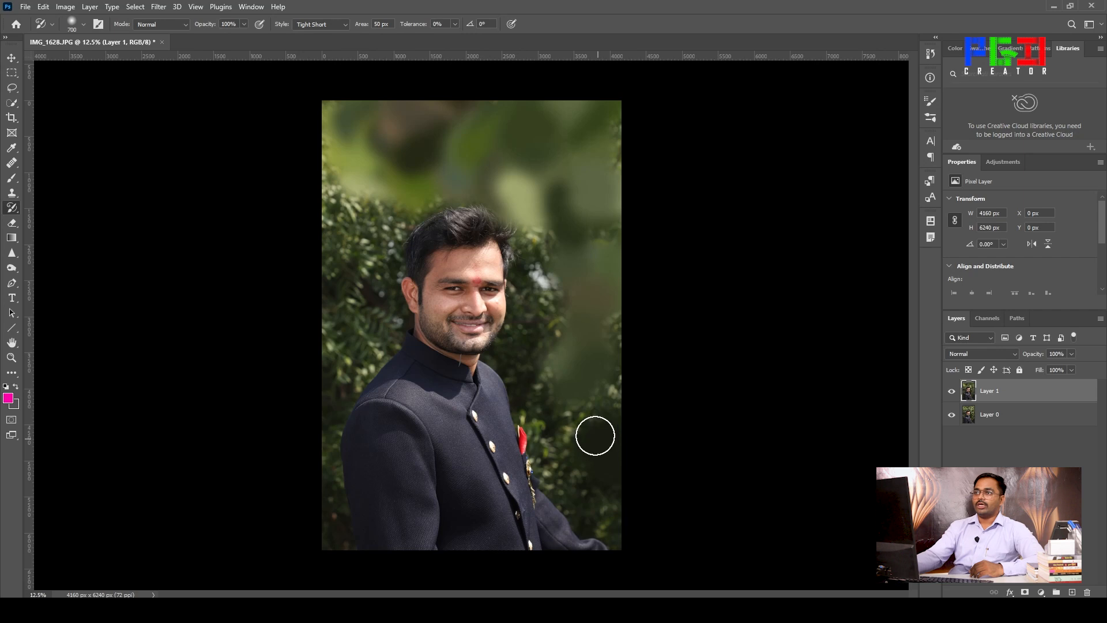
Keep the Tight Short style and undo all Art History Brush strokes painted on Layer 1
click(333, 25)
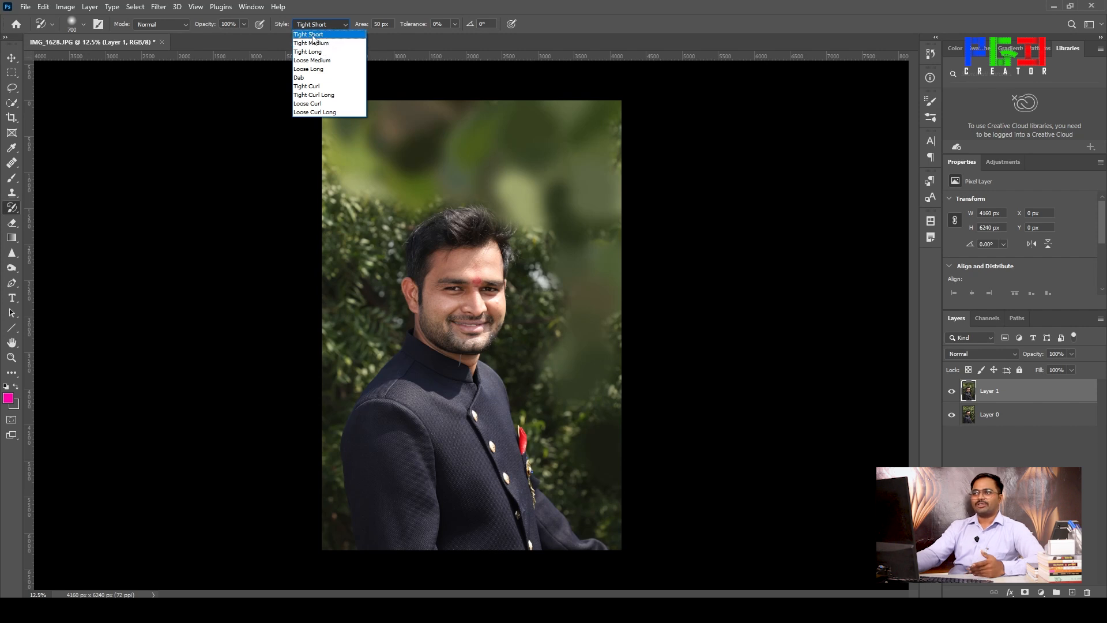
click(313, 35)
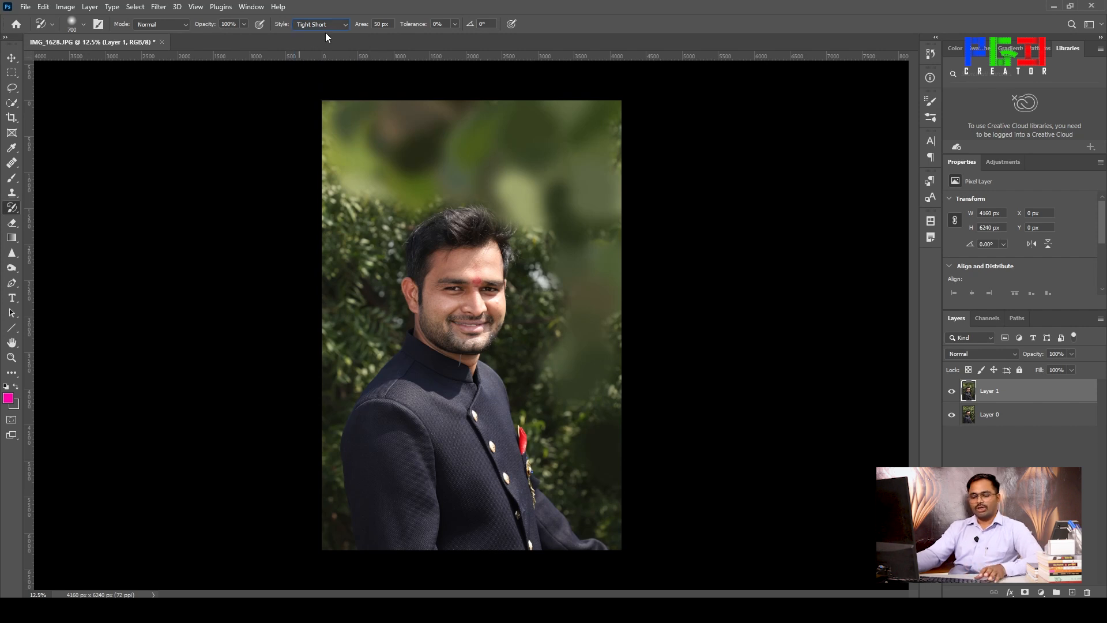
key(ctrl+z)
key(ctrl+z)
key(ctrl+z)
key(ctrl+z)
key(ctrl+z)
key(ctrl+z)
key(ctrl+z)
key(ctrl+z)
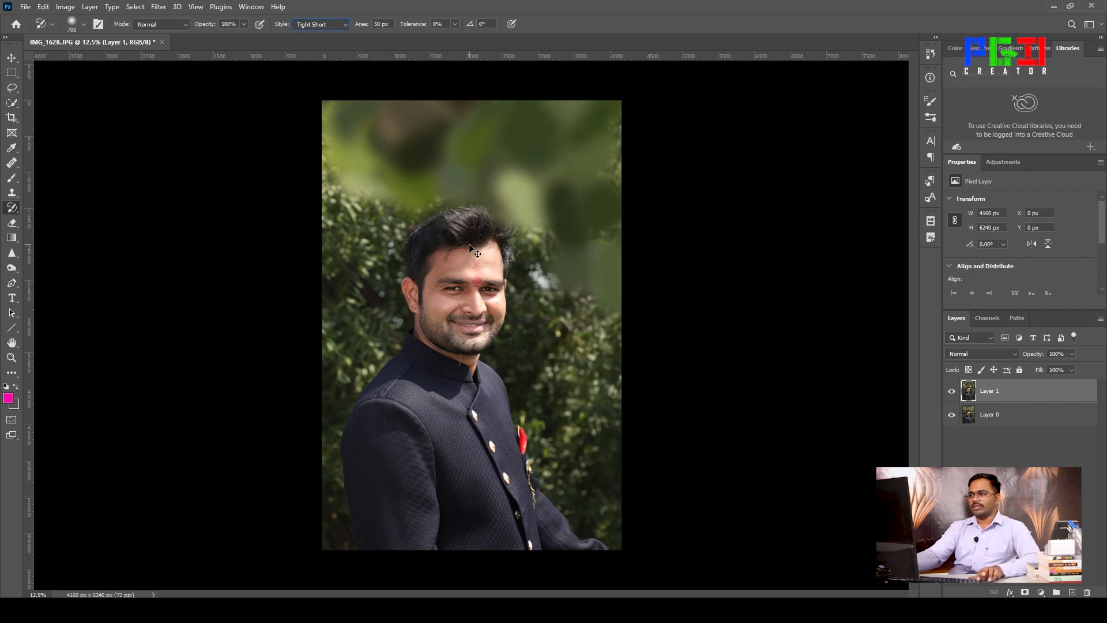
key(ctrl+z)
key(ctrl+z)
key(ctrl+z)
key(ctrl+shift+z)
key(ctrl+z)
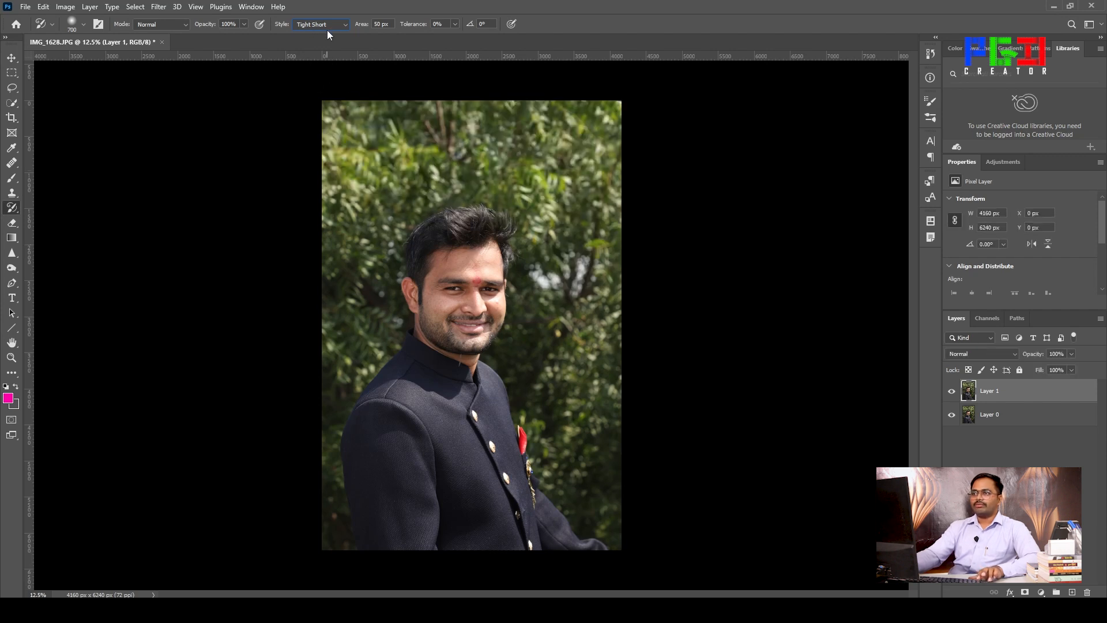
Try the Tight Medium style of the Art History Brush on patches of the foliage, jacket and head on Layer 1
click(326, 26)
click(314, 43)
click(387, 170)
click(538, 202)
click(532, 334)
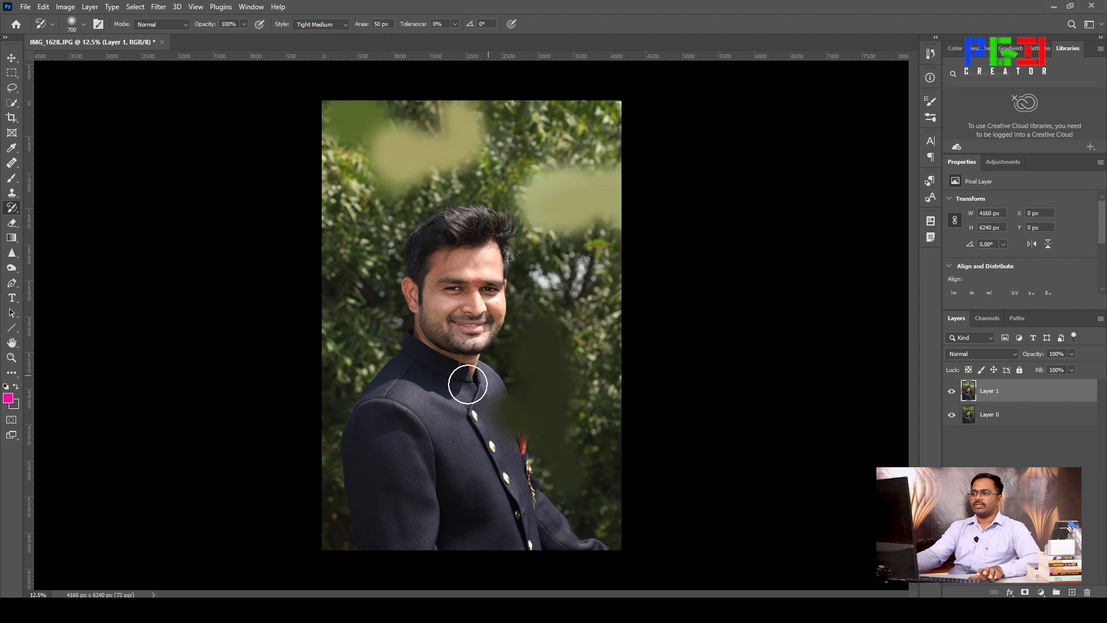
click(408, 363)
click(395, 300)
click(472, 213)
Undo all Tight Medium strokes on Layer 1
key(ctrl+z)
key(ctrl+z)
key(ctrl+z)
key(ctrl+z)
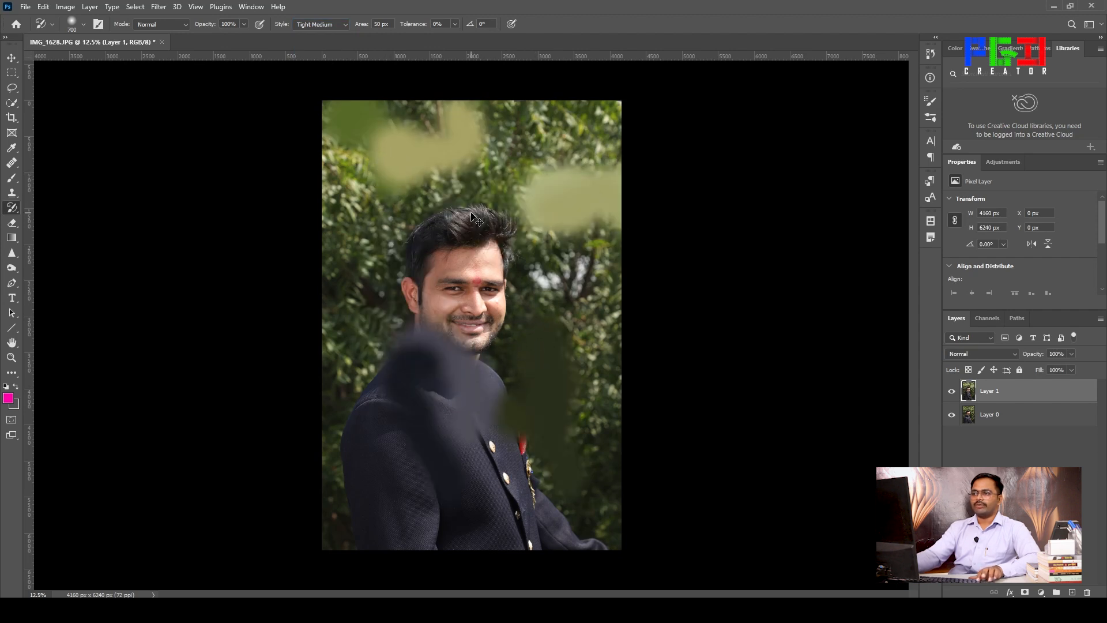
key(ctrl+z)
key(ctrl+z)
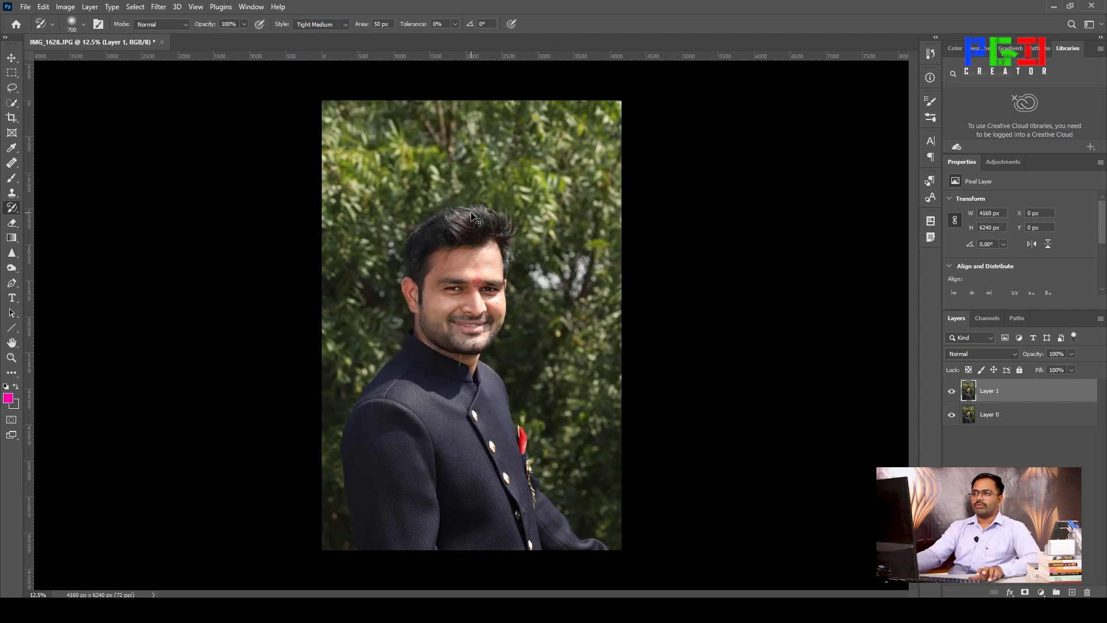
Switch the Art History Brush to the Loose Medium style and paint over the whole photo on Layer 1
click(316, 25)
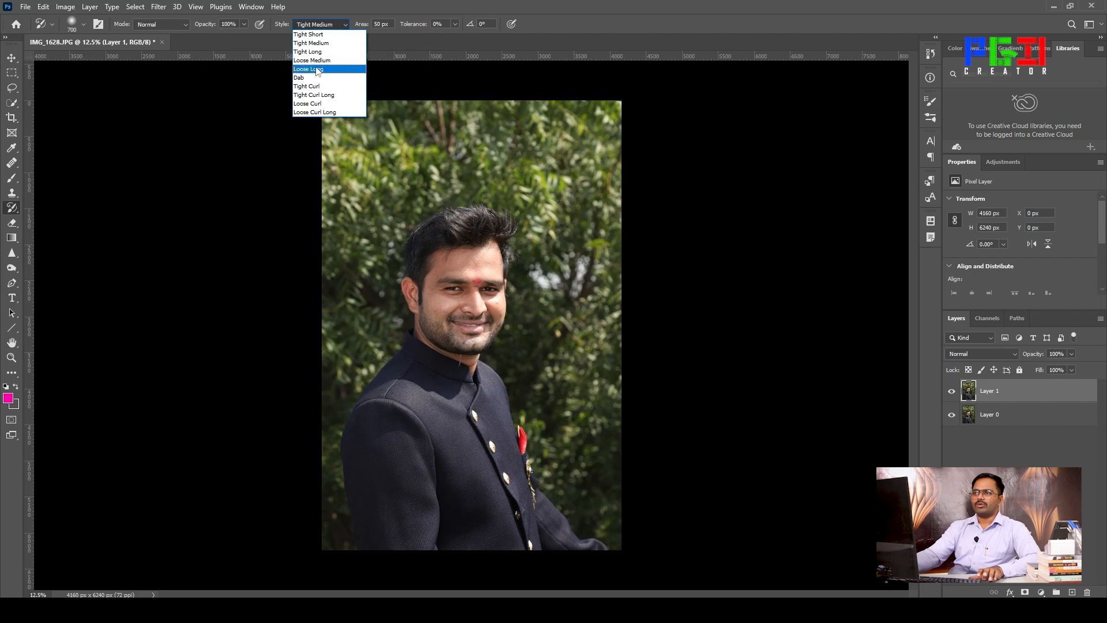
click(312, 60)
click(451, 188)
mouse_move(547, 174)
mouse_down()
mouse_move(399, 173)
mouse_move(387, 218)
mouse_move(411, 368)
mouse_move(547, 377)
mouse_move(574, 364)
mouse_move(601, 249)
mouse_move(591, 200)
mouse_move(498, 421)
mouse_move(467, 427)
mouse_move(437, 352)
mouse_move(467, 290)
mouse_move(453, 306)
mouse_move(449, 272)
mouse_move(445, 318)
mouse_move(474, 322)
mouse_up()
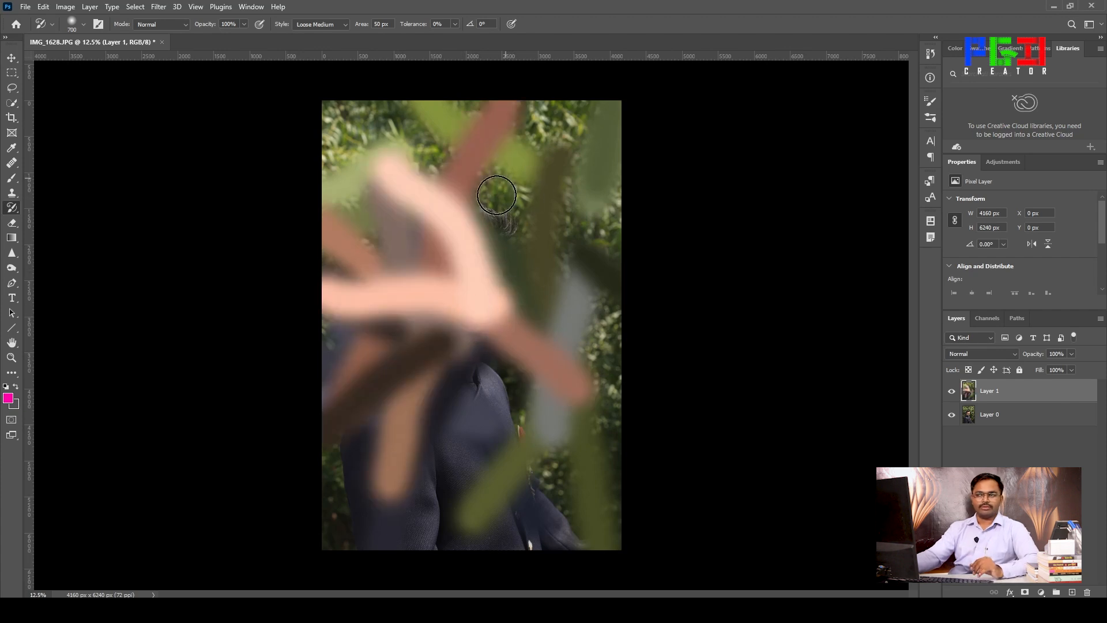
mouse_move(453, 168)
mouse_down()
mouse_move(409, 150)
mouse_move(477, 156)
mouse_move(403, 236)
mouse_move(605, 227)
mouse_move(405, 350)
mouse_move(476, 385)
mouse_move(494, 483)
mouse_move(343, 529)
mouse_move(540, 539)
mouse_move(647, 343)
mouse_move(639, 512)
mouse_move(454, 376)
mouse_move(283, 298)
mouse_move(505, 154)
mouse_move(653, 99)
mouse_move(577, 219)
mouse_move(348, 289)
mouse_up()
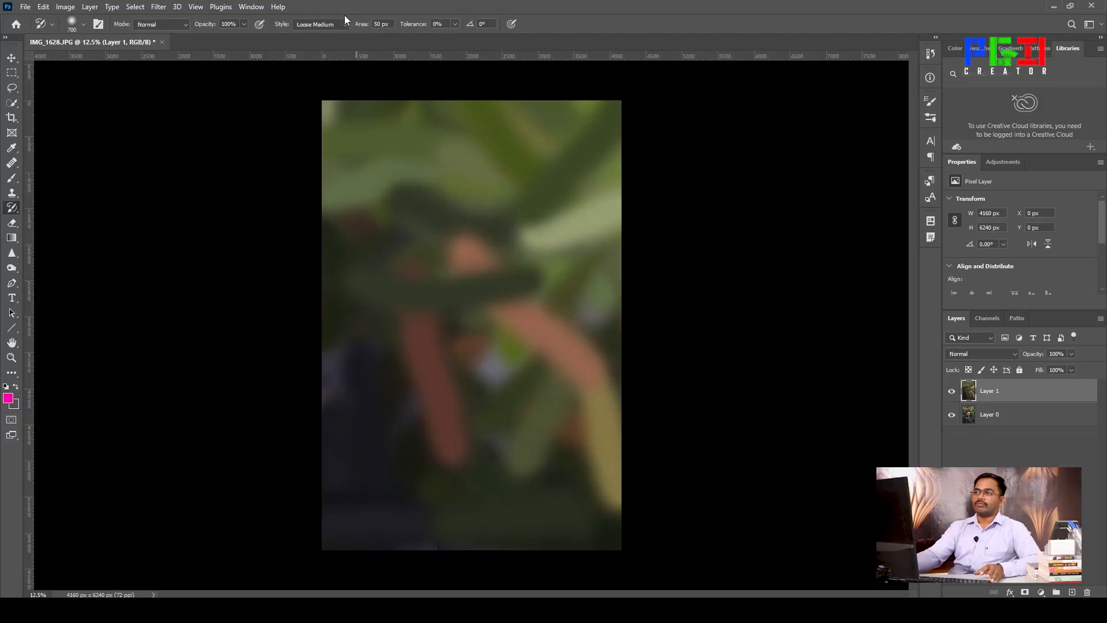
Switch the Art History Brush to the Dab style and repaint the whole photo on Layer 1
click(344, 24)
click(327, 87)
click(320, 24)
click(299, 77)
mouse_move(461, 147)
mouse_down()
mouse_move(492, 126)
mouse_move(658, 97)
mouse_move(630, 190)
mouse_move(544, 253)
mouse_move(303, 369)
mouse_move(331, 460)
mouse_move(368, 462)
mouse_move(455, 377)
mouse_move(415, 338)
mouse_move(586, 395)
mouse_move(635, 548)
mouse_move(484, 472)
mouse_move(341, 279)
mouse_move(603, 89)
mouse_move(442, 250)
mouse_move(529, 386)
mouse_move(421, 427)
mouse_move(578, 527)
mouse_up()
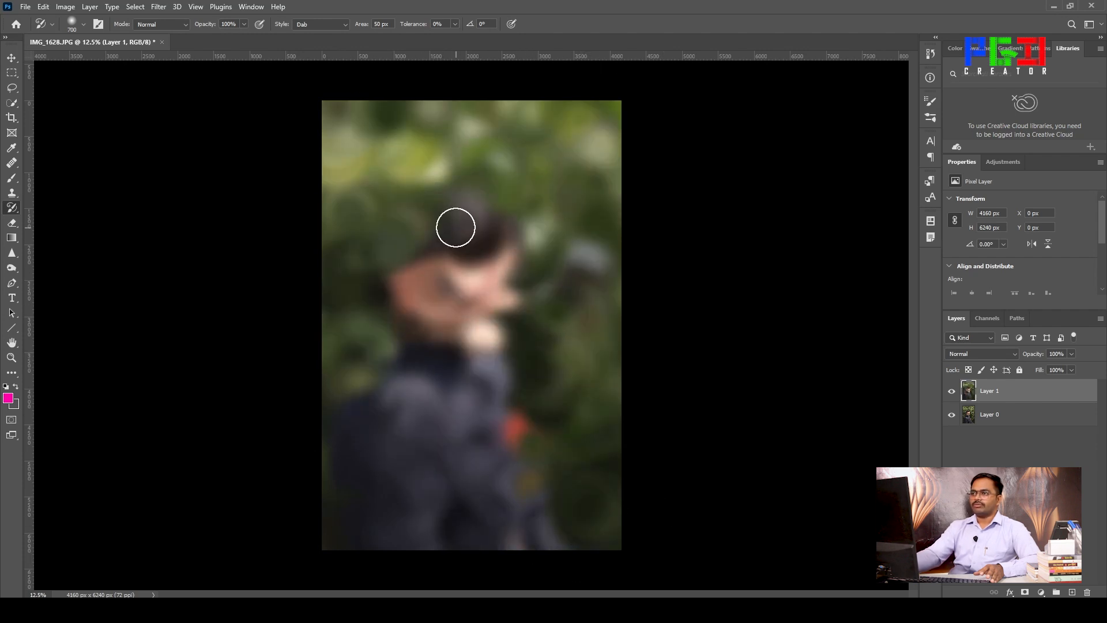
Keep the Dab style, set the brush area to 100 px and paint over the whole photo on Layer 1
click(305, 23)
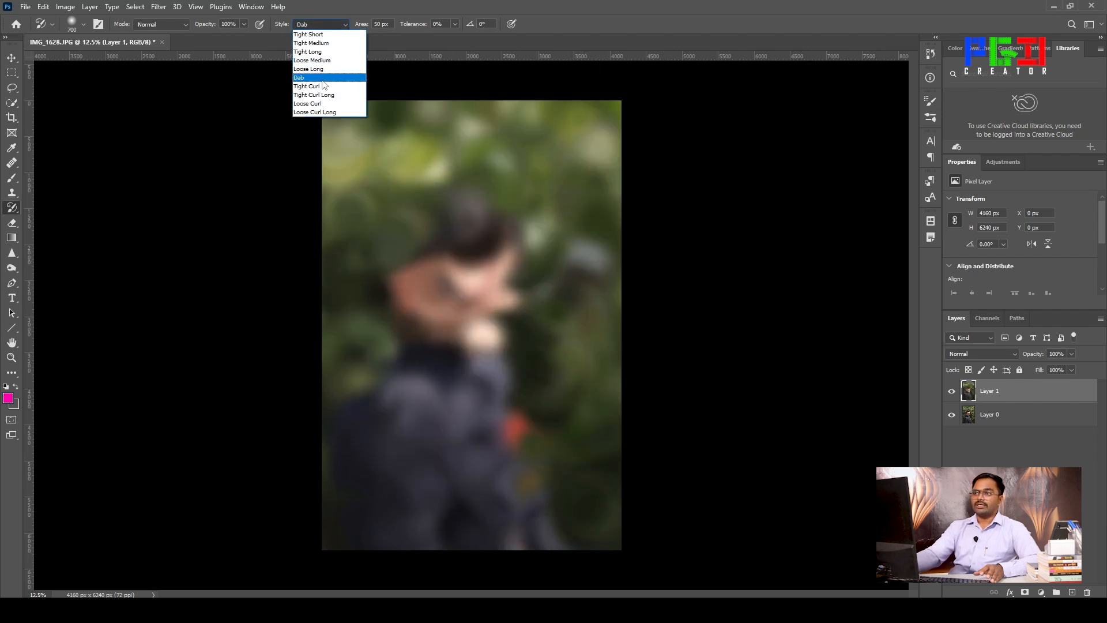
click(566, 261)
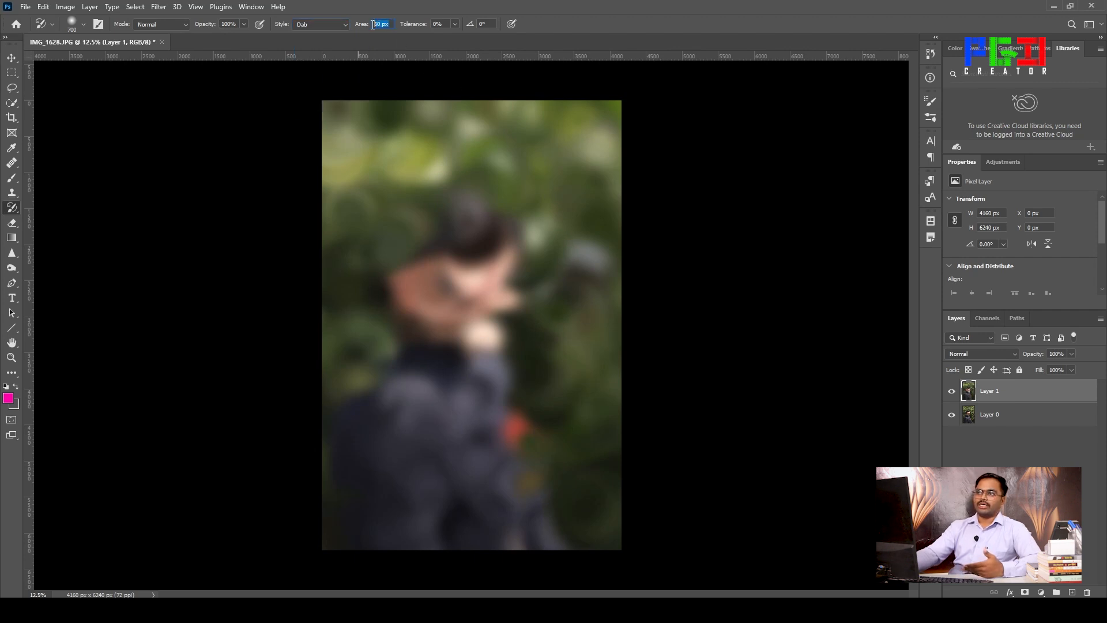
text(1)
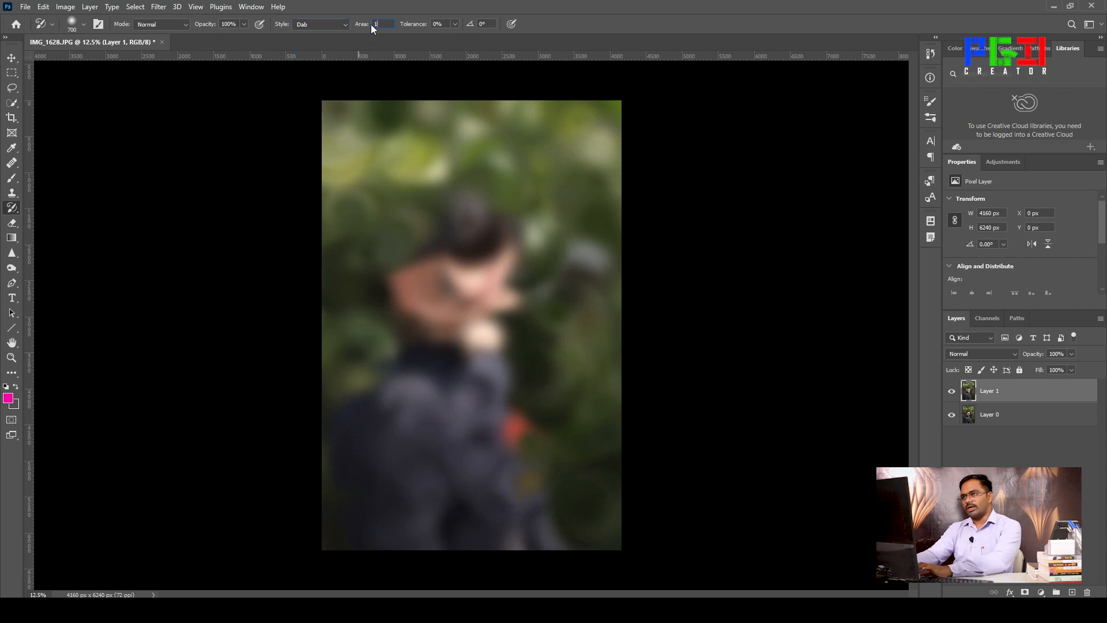
text(00)
mouse_move(489, 185)
mouse_down()
mouse_move(443, 216)
mouse_move(484, 192)
mouse_move(522, 227)
mouse_move(424, 334)
mouse_move(398, 191)
mouse_move(592, 160)
mouse_move(535, 332)
mouse_move(506, 220)
mouse_move(553, 216)
mouse_move(545, 240)
mouse_move(421, 201)
mouse_move(383, 86)
mouse_move(369, 152)
mouse_move(446, 276)
mouse_move(332, 371)
mouse_move(530, 329)
mouse_move(426, 504)
mouse_move(448, 470)
mouse_move(417, 438)
mouse_move(567, 475)
mouse_move(606, 298)
mouse_move(542, 557)
mouse_move(403, 398)
mouse_move(525, 209)
mouse_move(454, 258)
mouse_up()
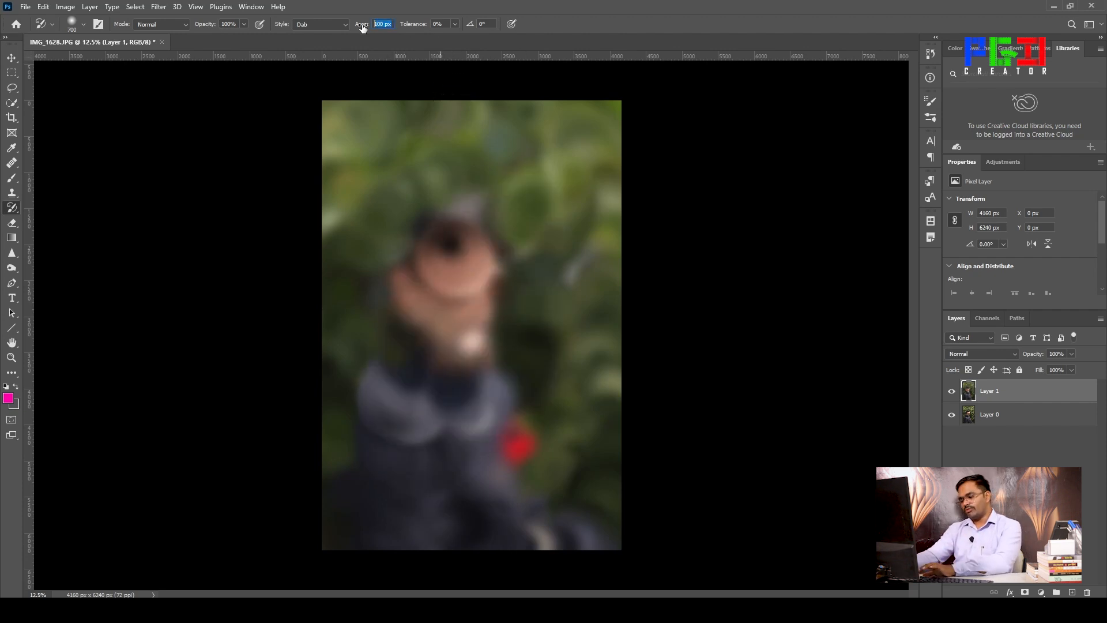
Set the Art History Brush area to 50 px
key(Return)
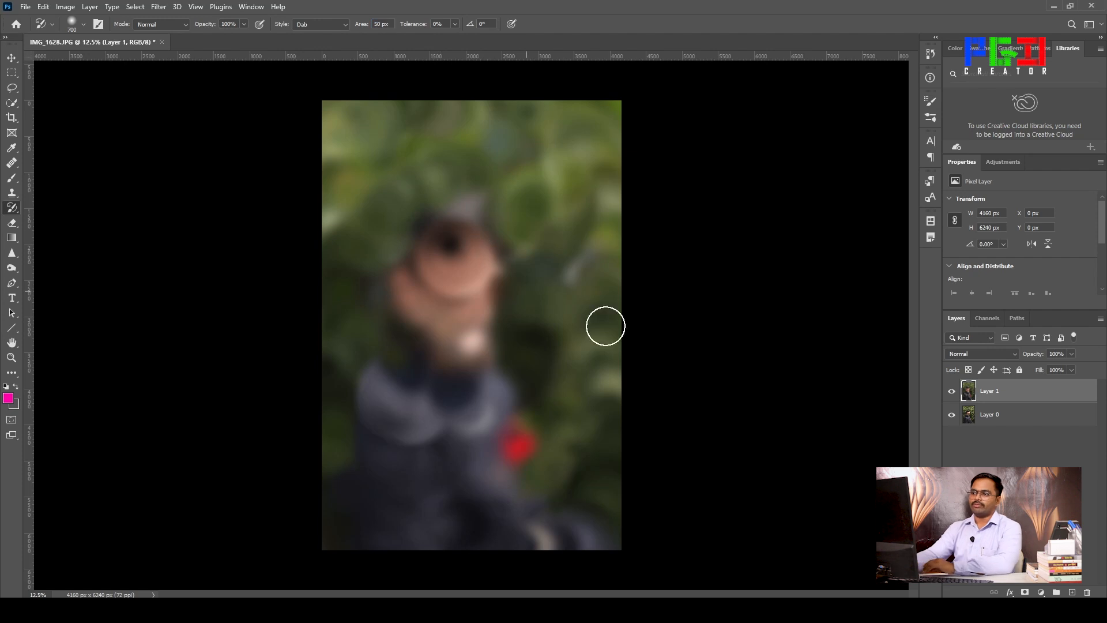